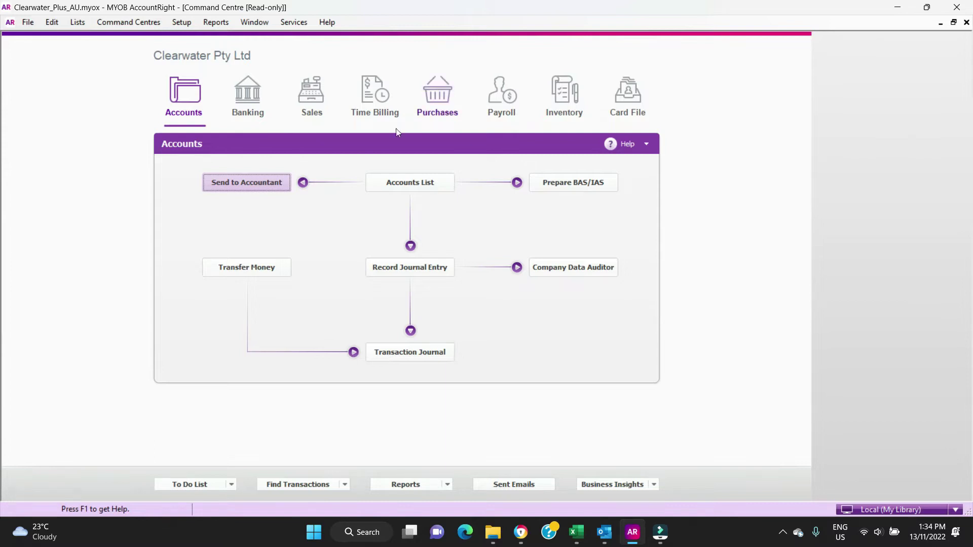
In General Cheque Account 1's bank feeds, remove the rule match from the BANK FEE line
click(250, 93)
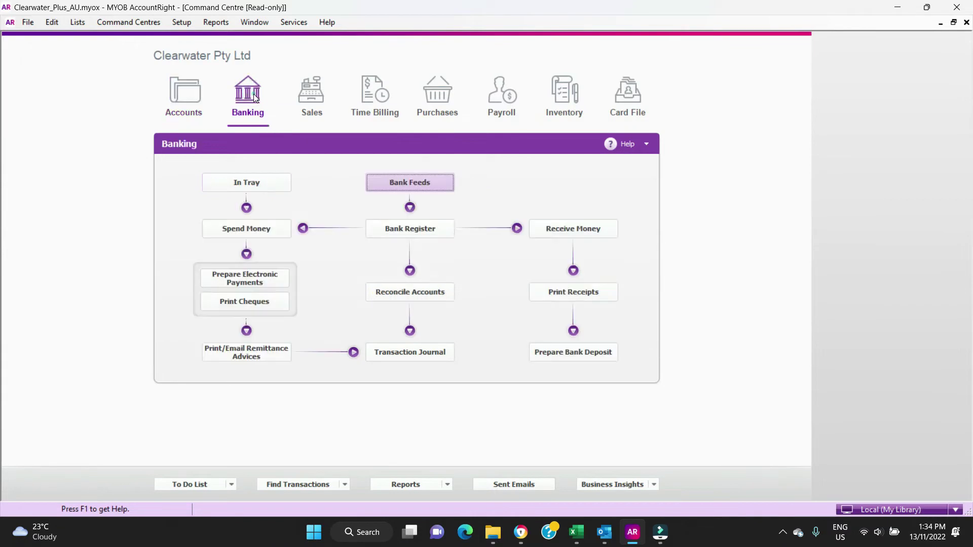
click(445, 188)
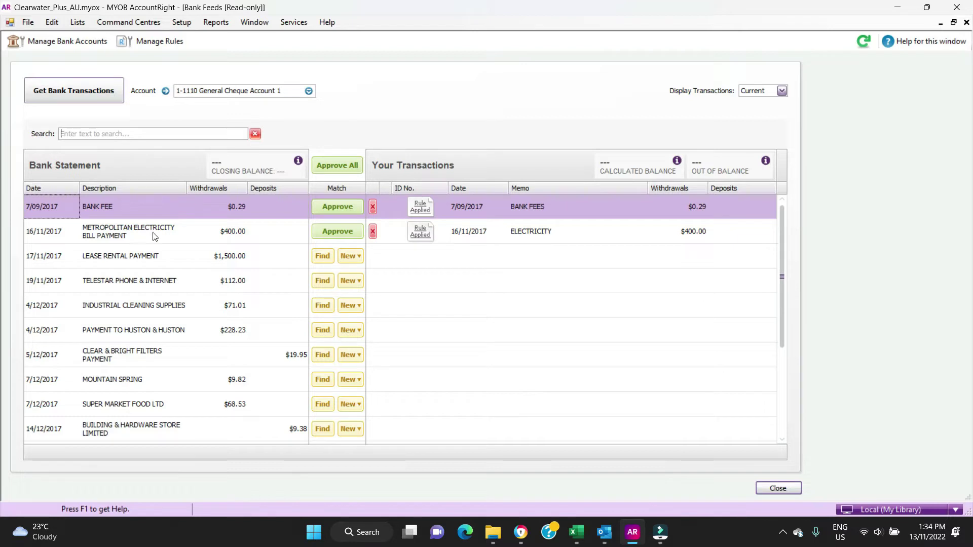
mouse_move(427, 235)
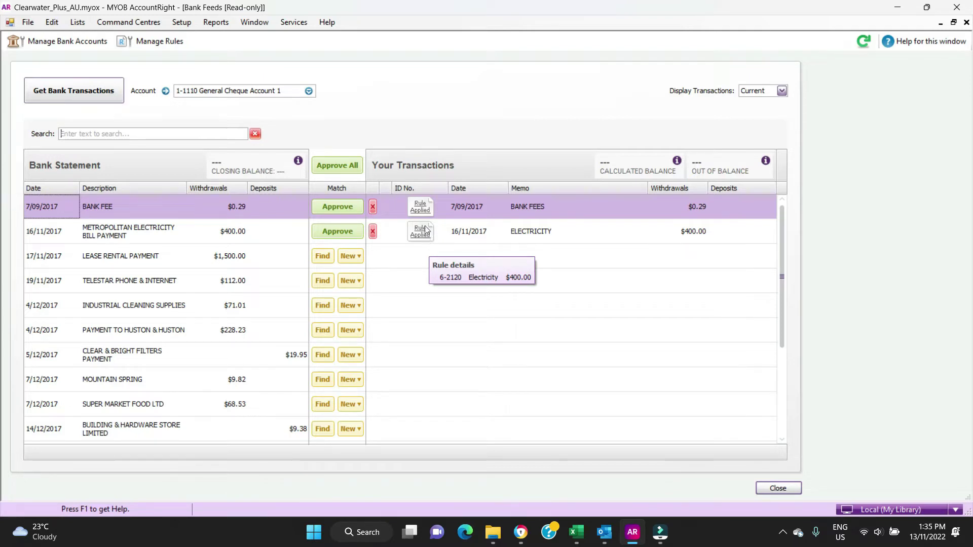
mouse_move(425, 212)
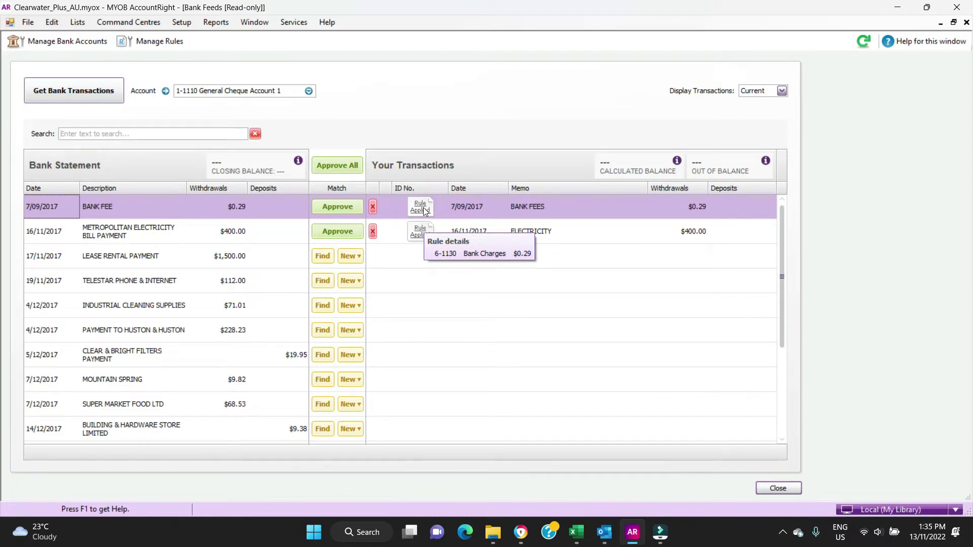
click(373, 208)
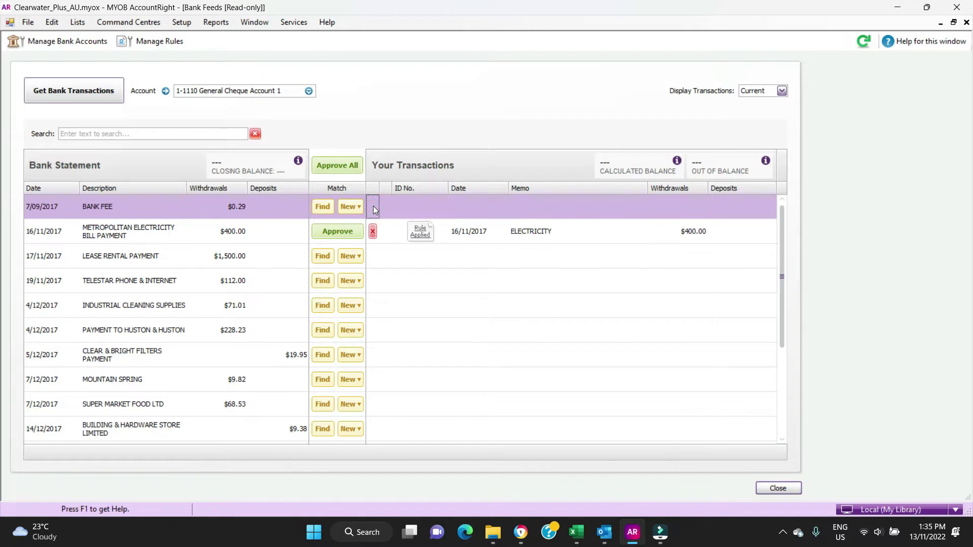
click(163, 42)
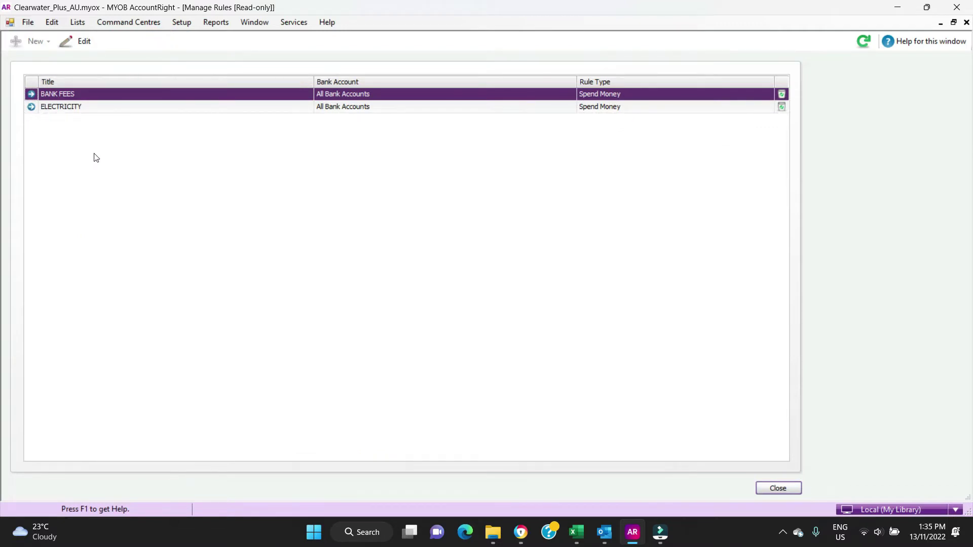
Switch the BANK FEES rule to One account, then cancel without choosing an account or saving
click(32, 96)
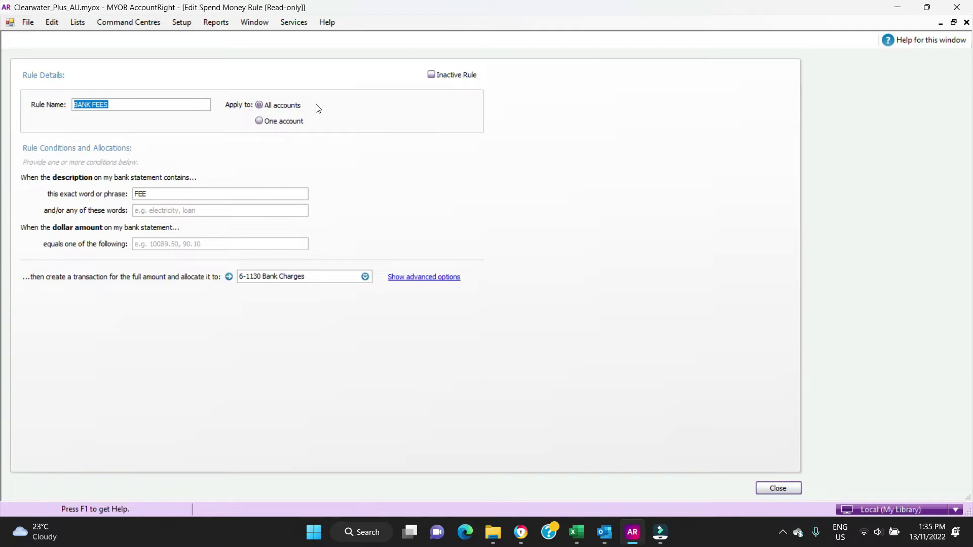
click(258, 120)
click(449, 122)
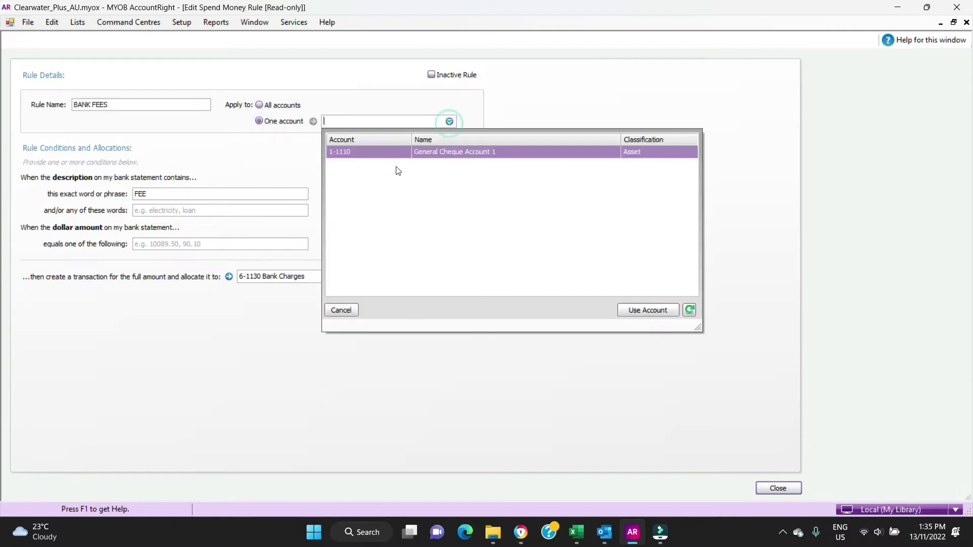
click(341, 310)
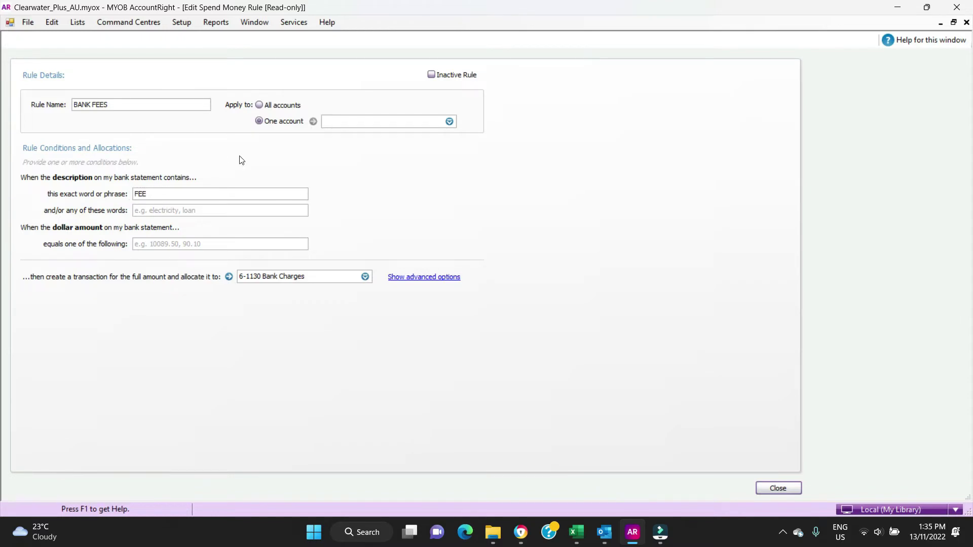
key(Escape)
Close the BANK FEES rule editor and rules list unsaved, then reopen BANK FEES to adapt it
mouse_move(157, 193)
mouse_move(229, 246)
key(Escape)
key(Escape)
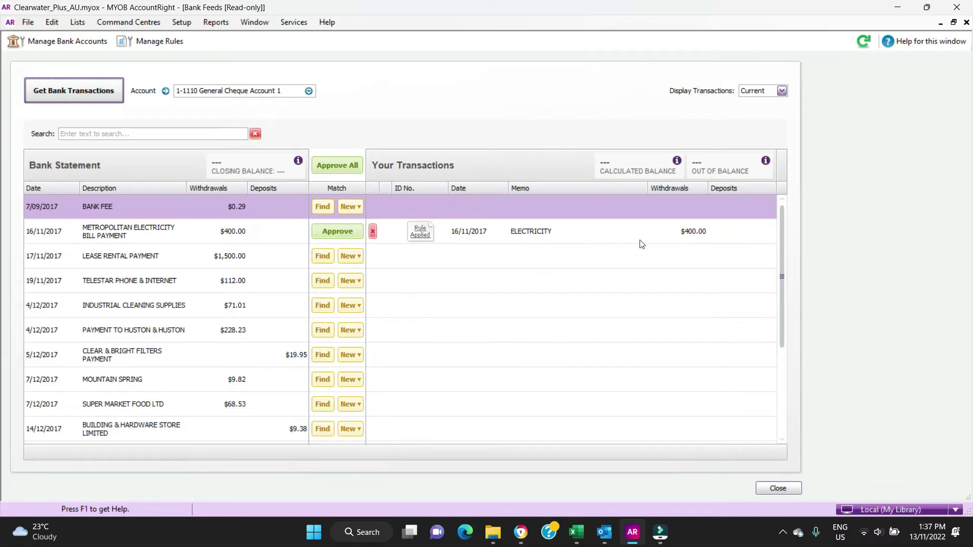
click(420, 232)
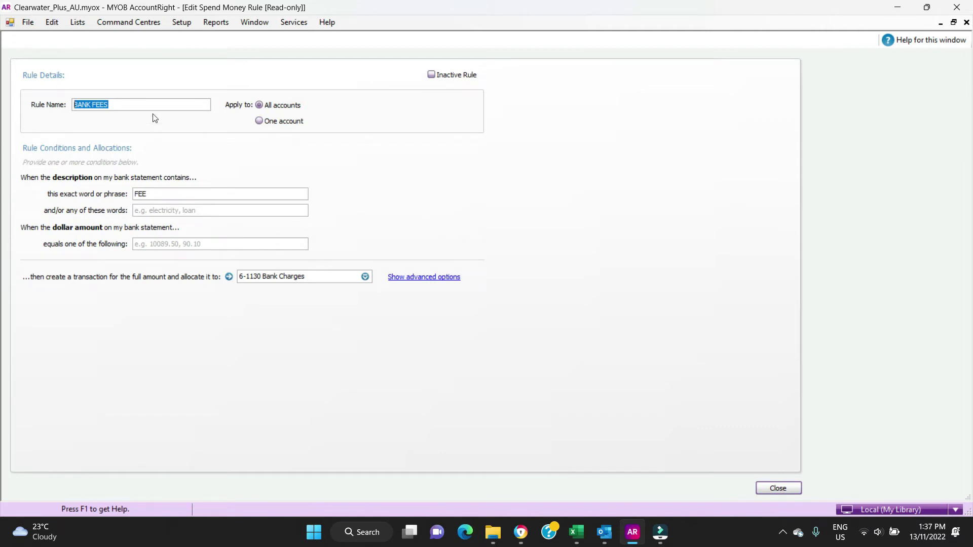
Name the rule Rent and restrict it to 1-1110 General Cheque Account 1
text(Rent)
click(259, 120)
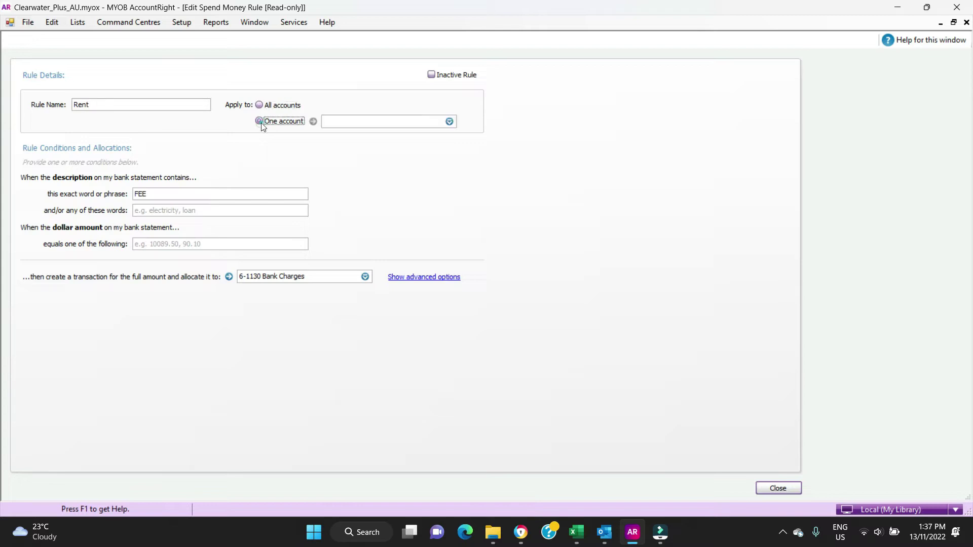
click(448, 123)
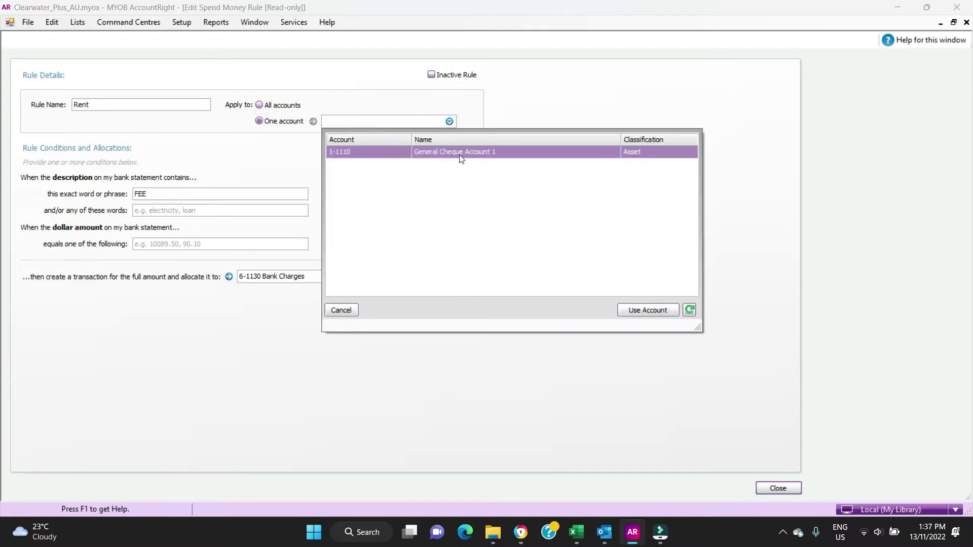
double_click(461, 154)
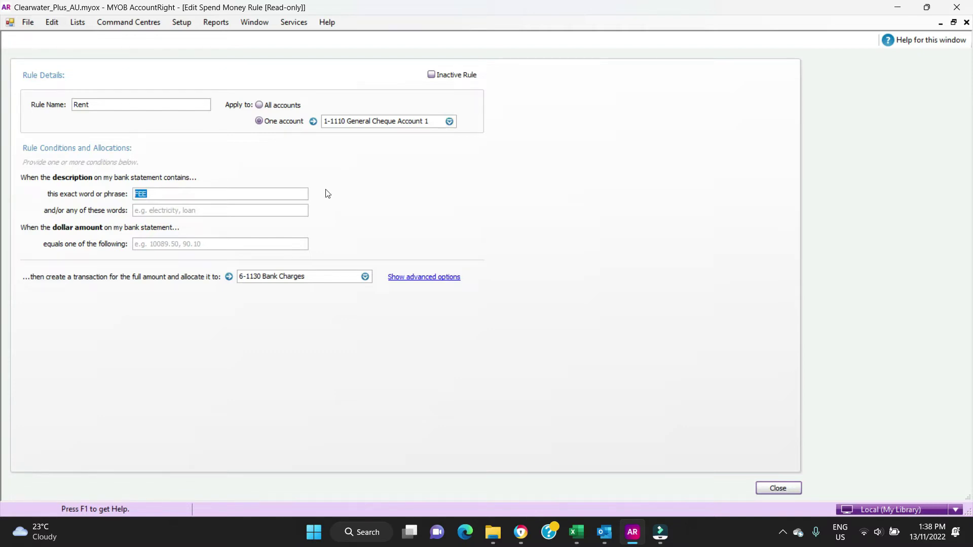
Match lines containing 'Rent' and allocate them to 6-2140 Office Rental
text(Rent)
mouse_move(143, 197)
click(365, 276)
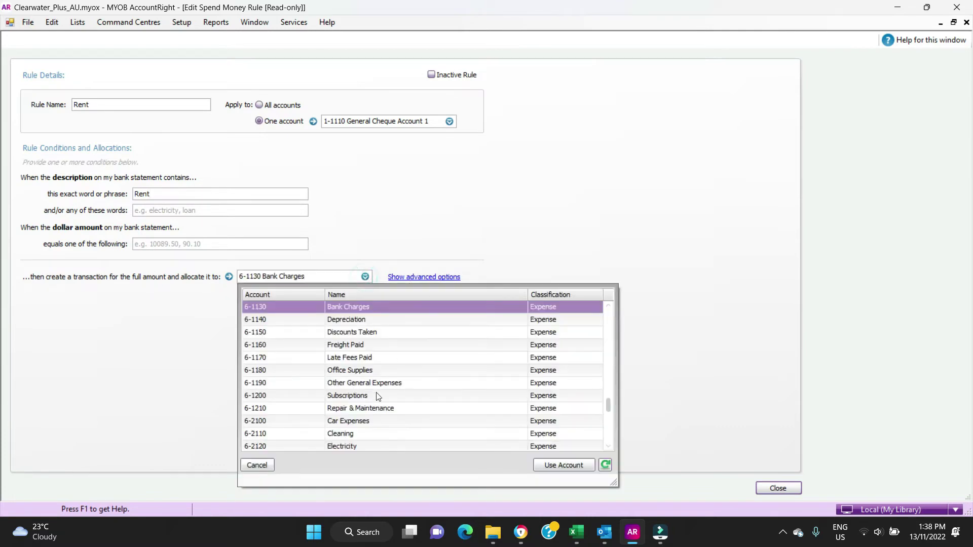
scroll(370, 406, down, 1)
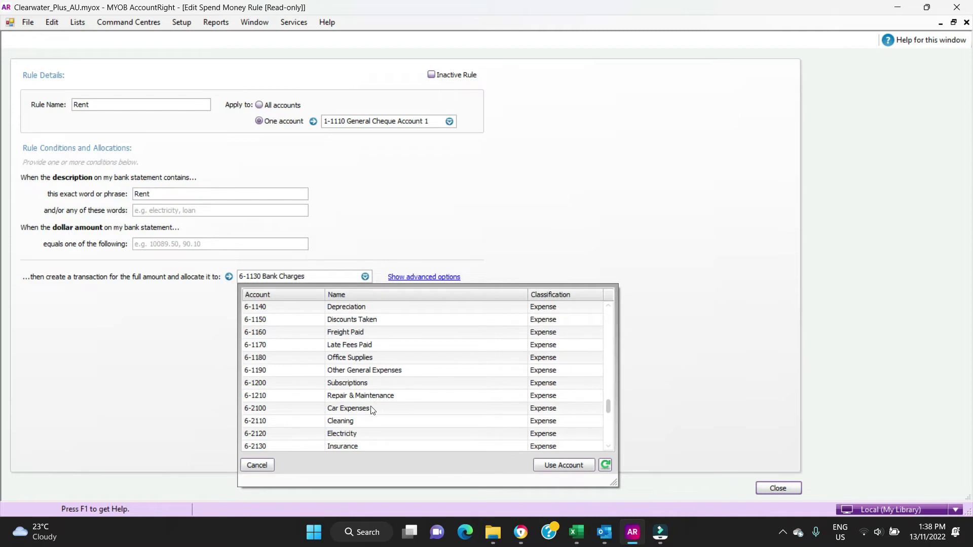
scroll(372, 410, down, 2)
double_click(375, 435)
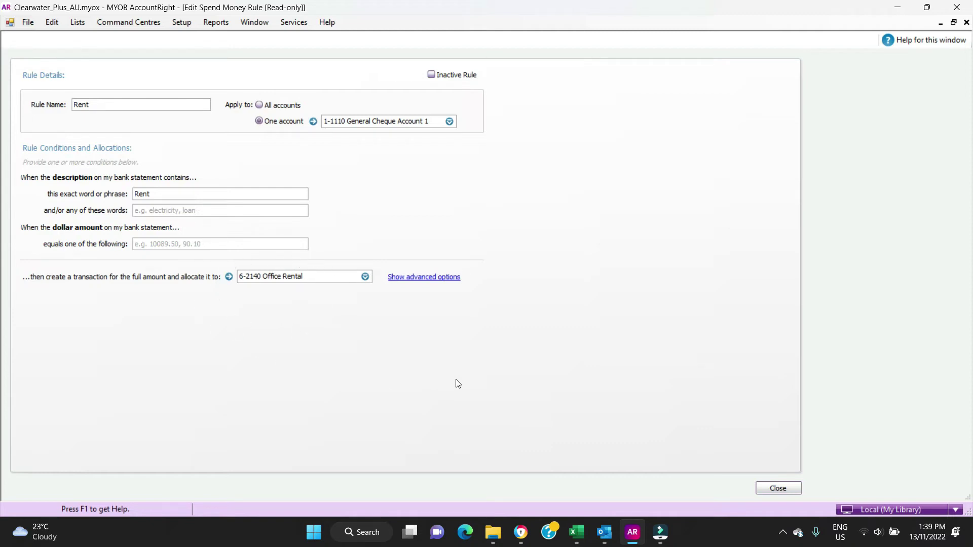
Show the Rent rule's advanced allocation grid, with 6-2140 Office Rental taking the remainder
click(424, 279)
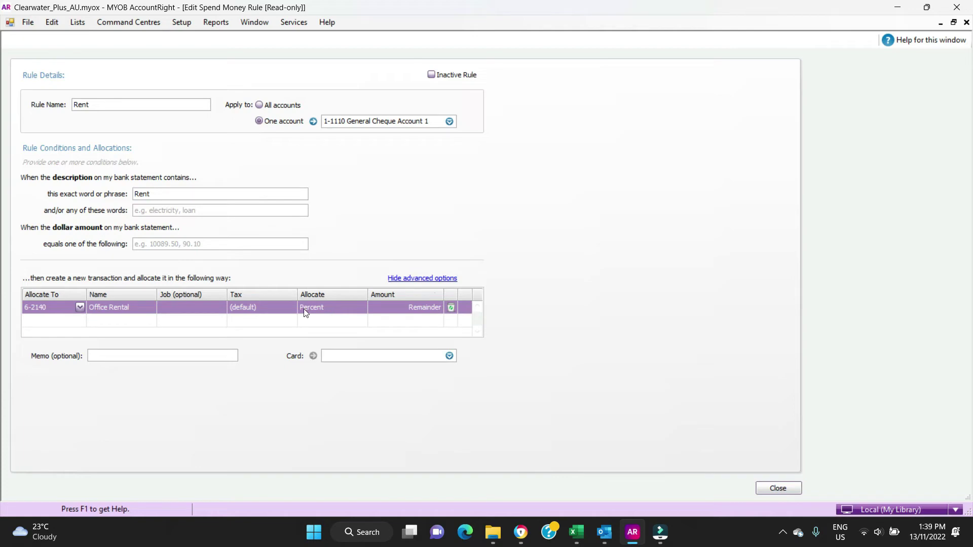
Allocate a fixed $2,000.00 to 6-2140 Office Rental
click(339, 309)
click(322, 348)
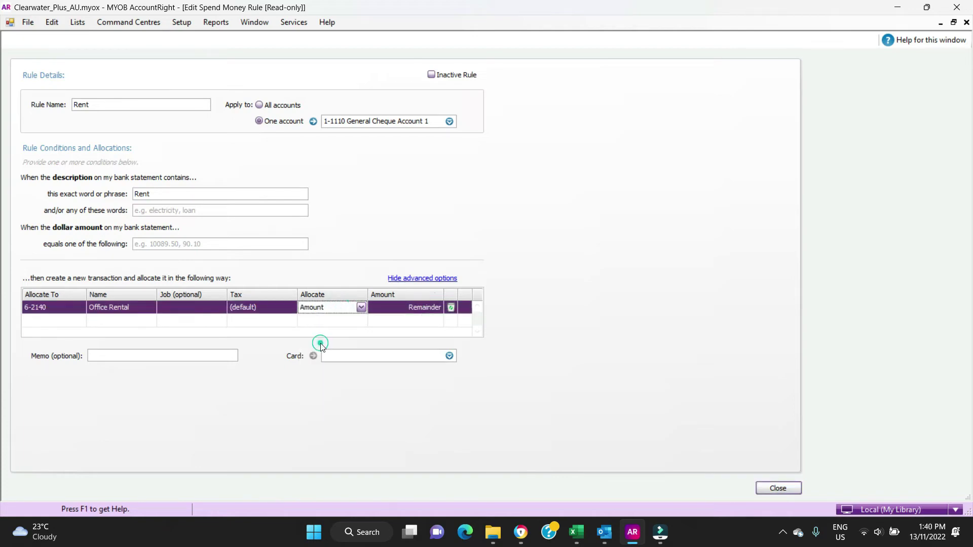
click(408, 308)
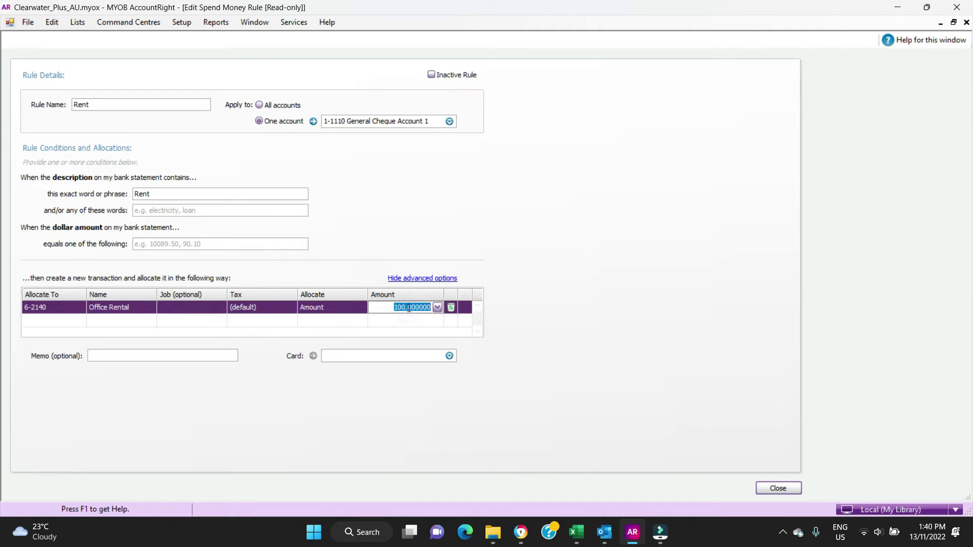
text(2000)
click(567, 297)
key(Tab)
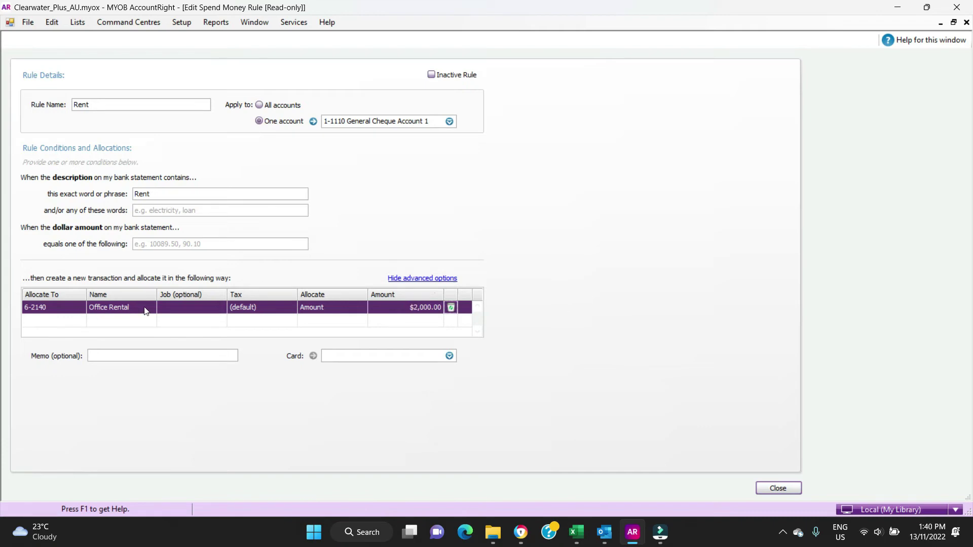
Add a second allocation line for 6-2120 Electricity taking the remainder
click(47, 325)
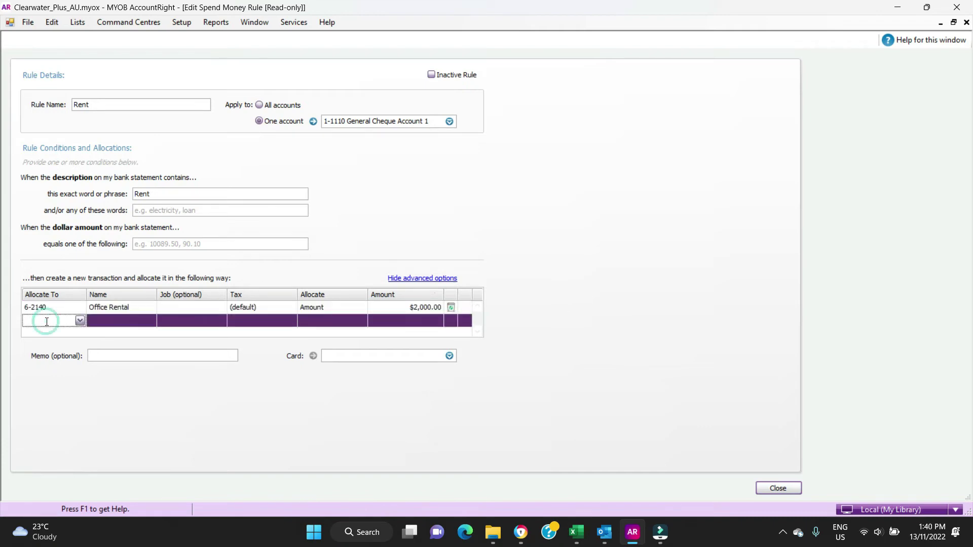
text(6-1100)
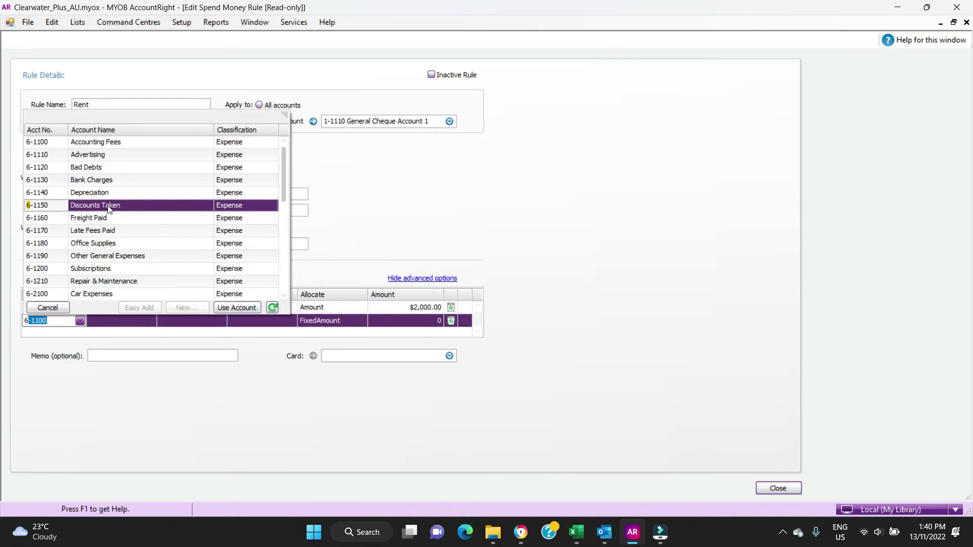
click(282, 297)
click(202, 281)
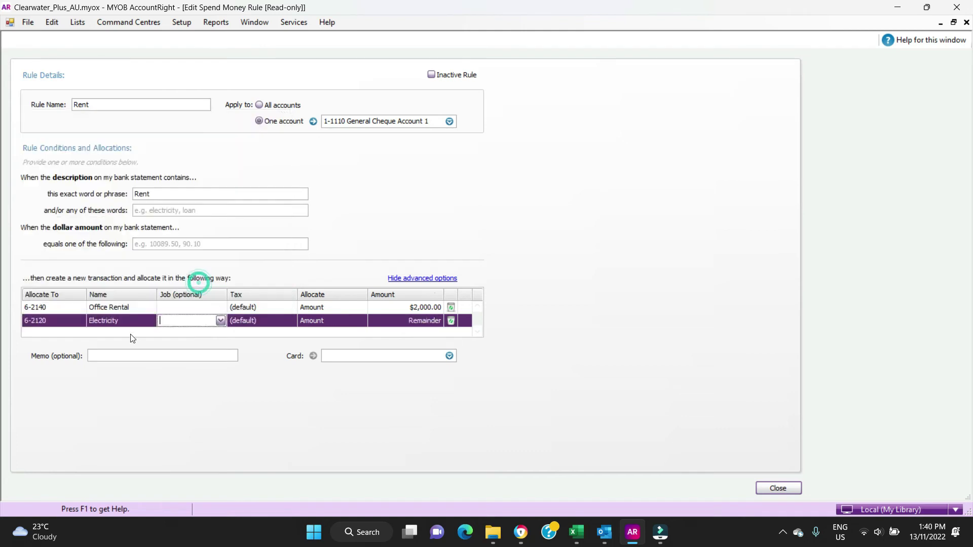
click(361, 323)
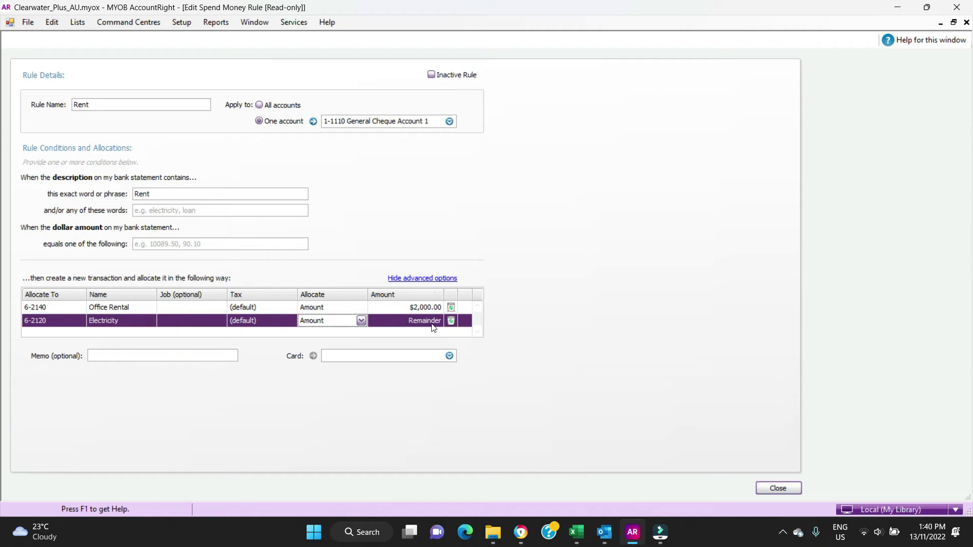
Change Office Rental's allocation method to Percent and set it to 60%
click(525, 319)
click(362, 322)
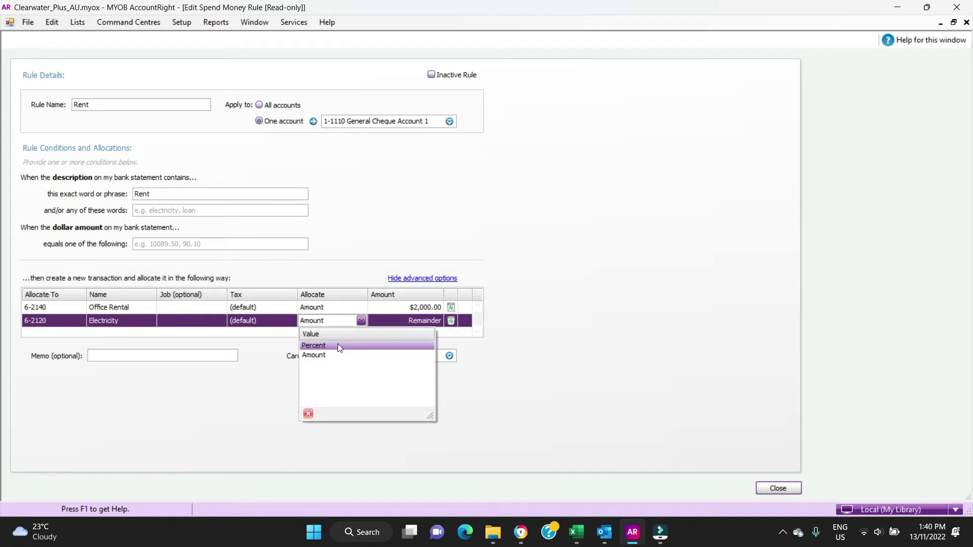
click(522, 323)
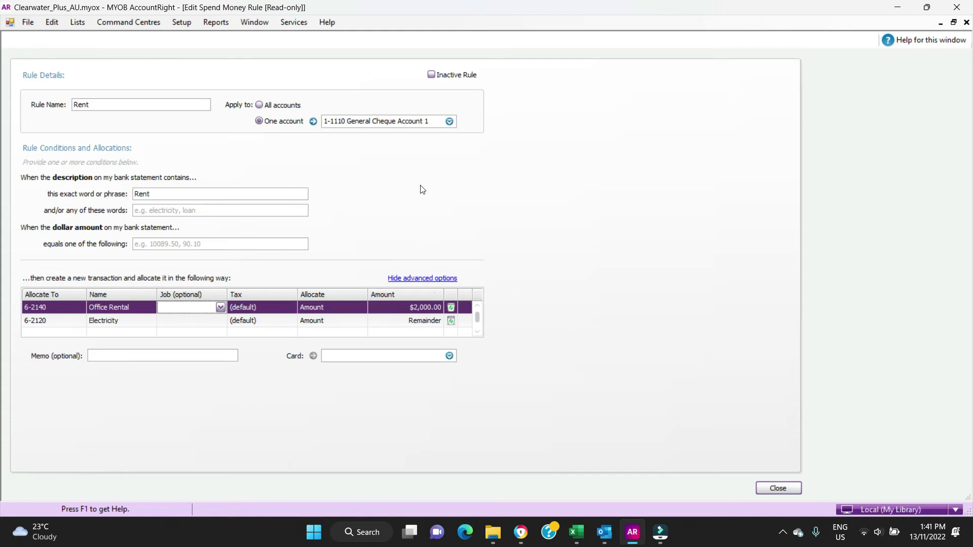
click(353, 309)
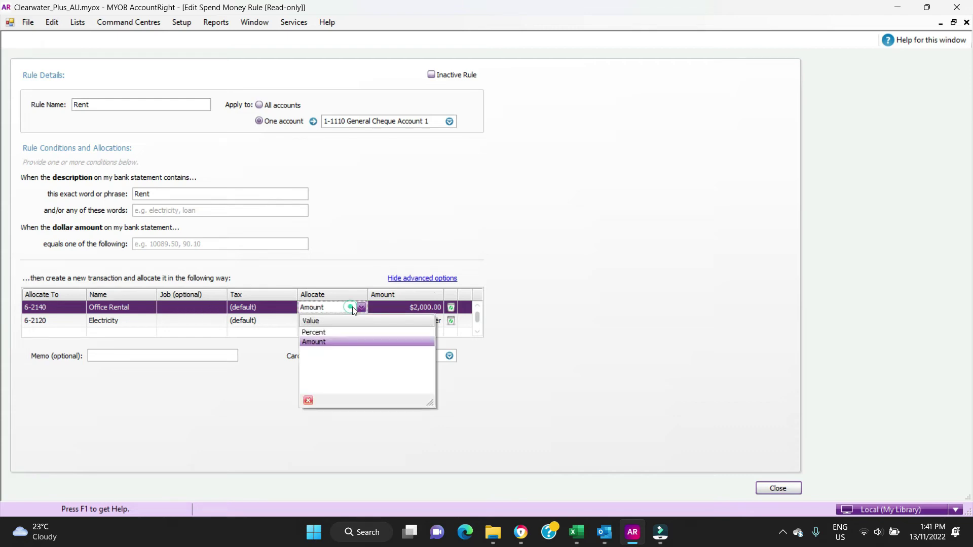
click(348, 333)
key(Tab)
text(60)
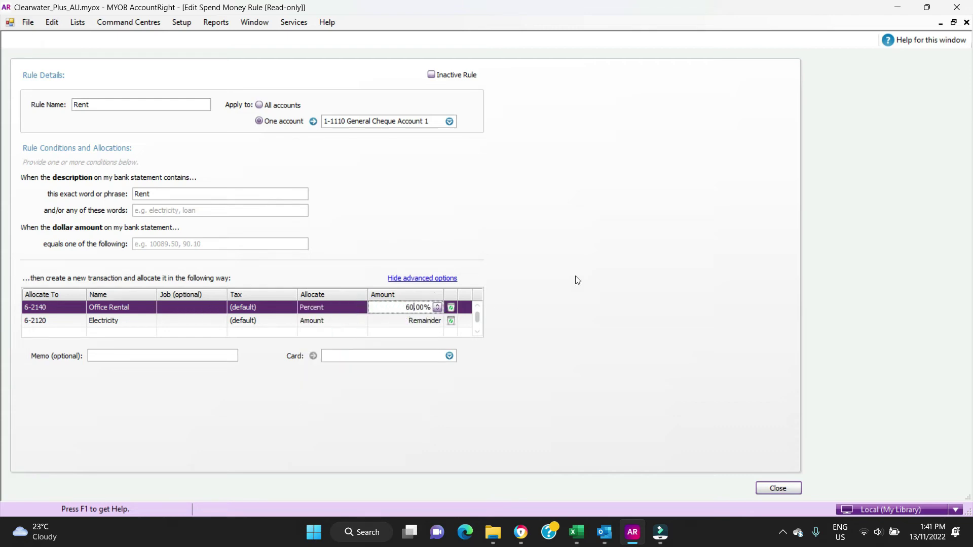
click(576, 277)
click(562, 319)
click(396, 435)
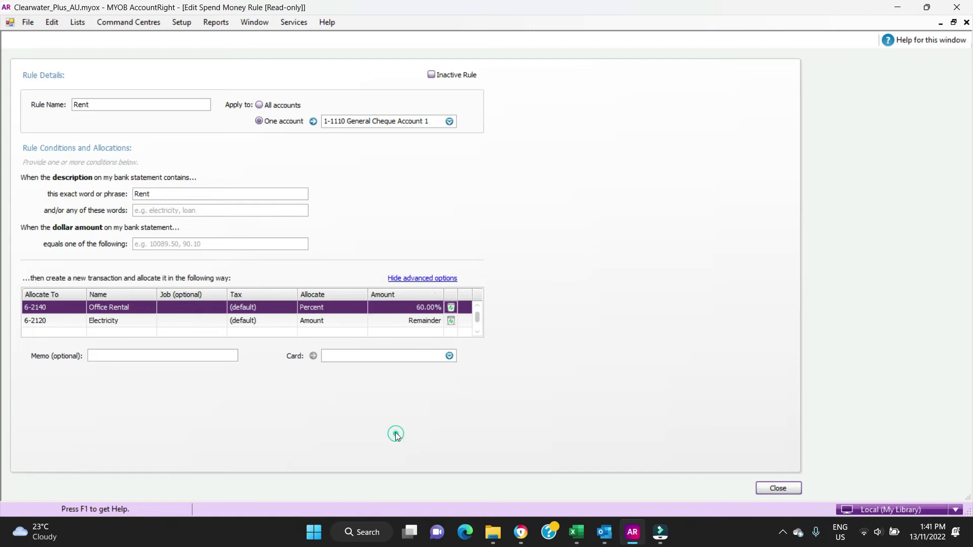
Set Electricity's allocation method to Percent so it takes 40.00%
click(340, 320)
click(342, 347)
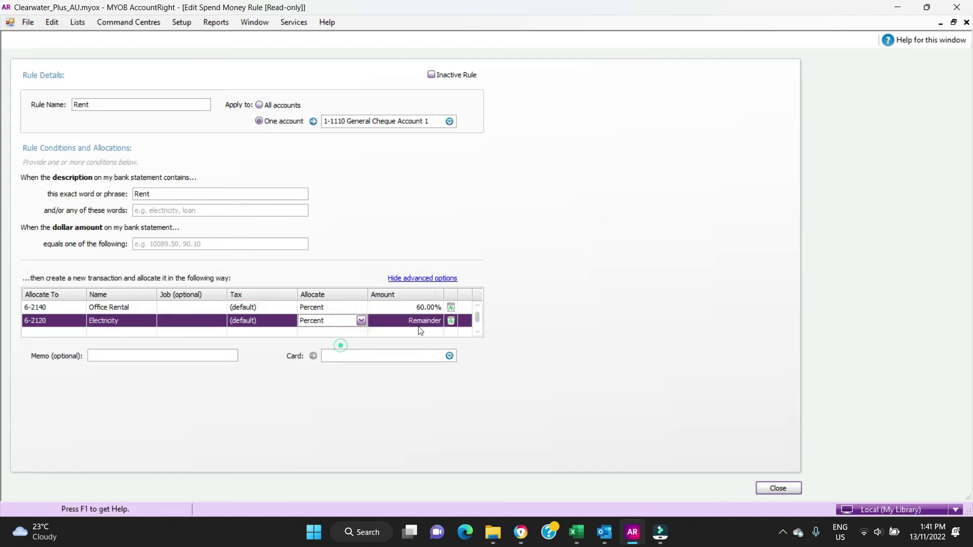
click(415, 320)
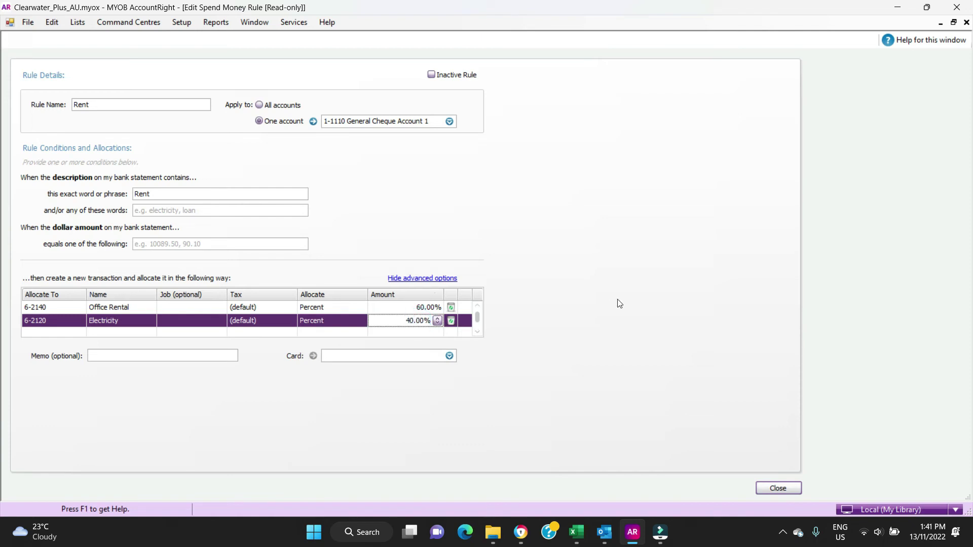
click(640, 288)
click(580, 321)
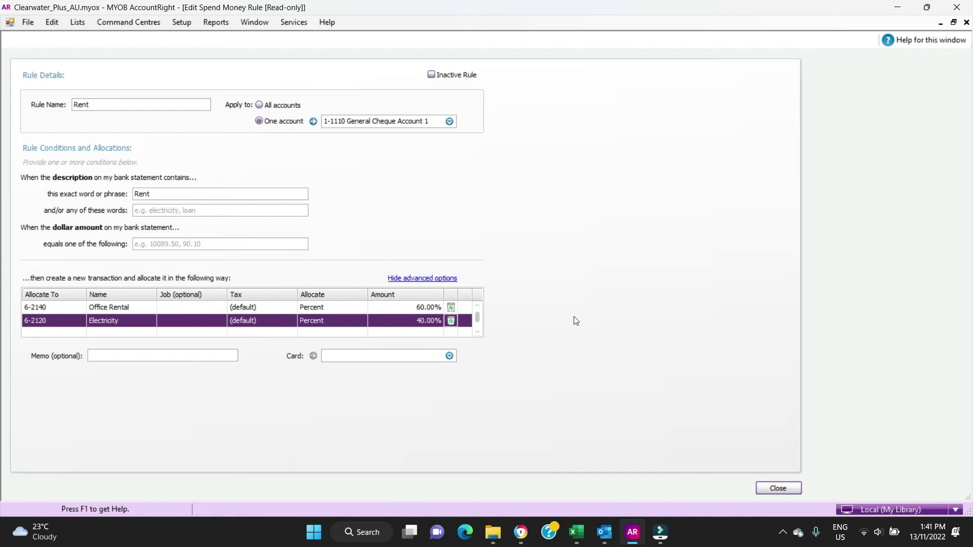
Give the rule memo 'Rent and Electricity' and card Clear & Bright Filters, then close back to Bank Feeds
click(148, 351)
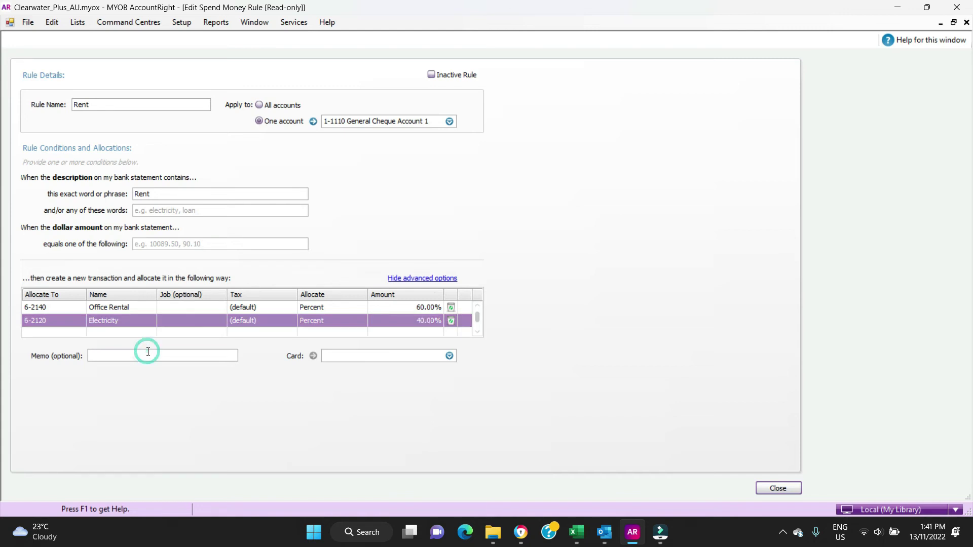
text(Rent and Electricity)
click(450, 356)
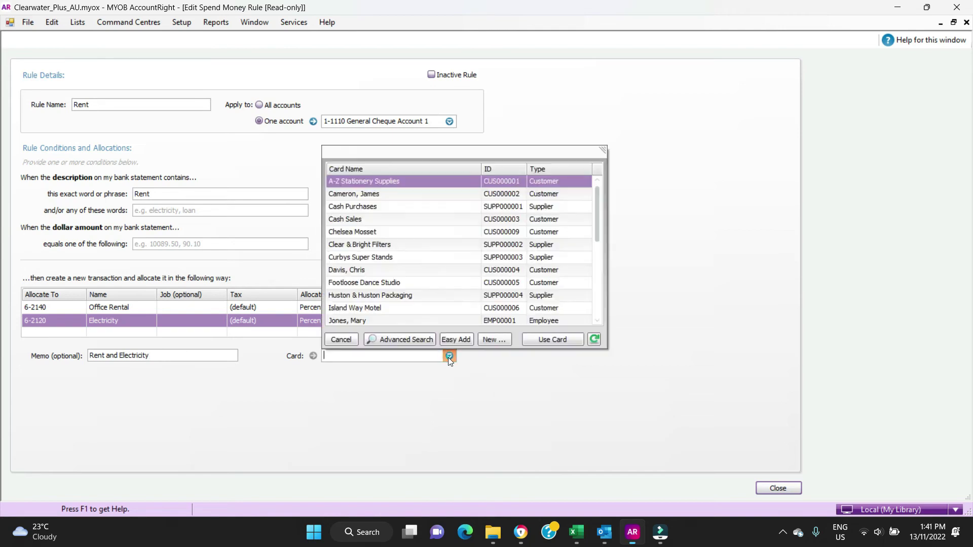
double_click(383, 245)
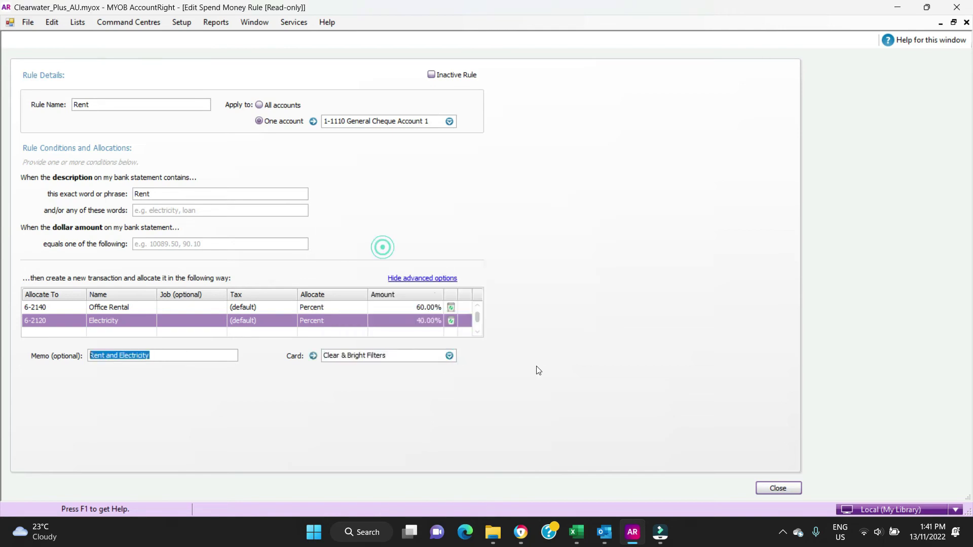
click(789, 489)
click(789, 489)
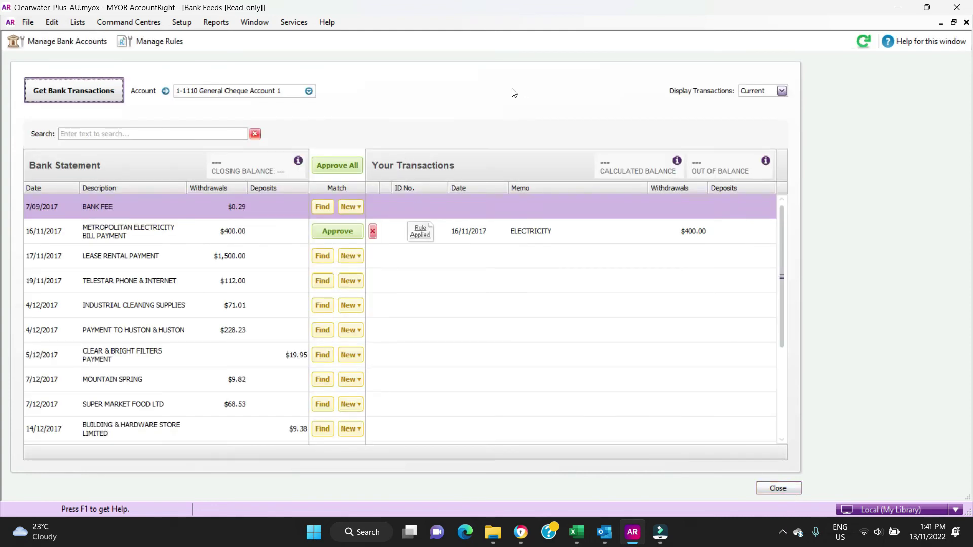
click(166, 41)
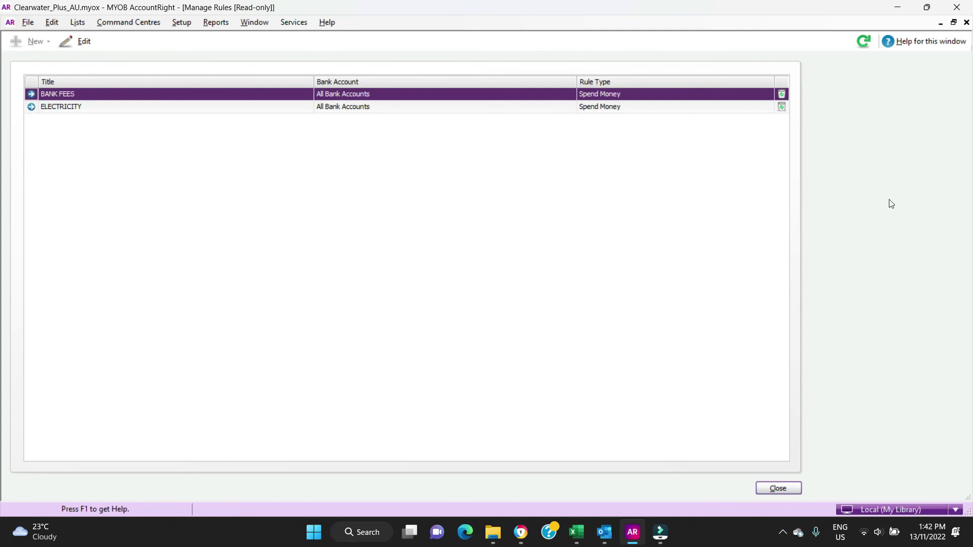
key(Escape)
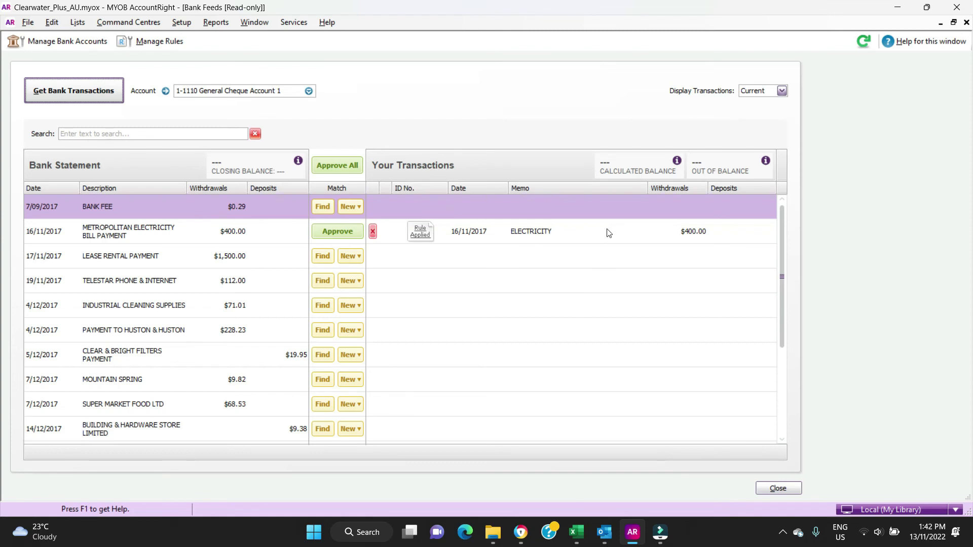
mouse_move(426, 239)
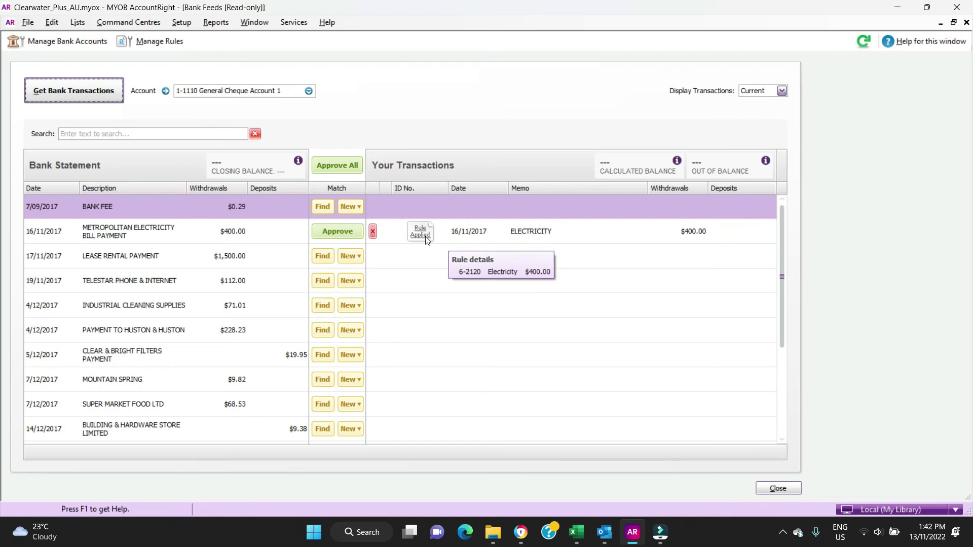